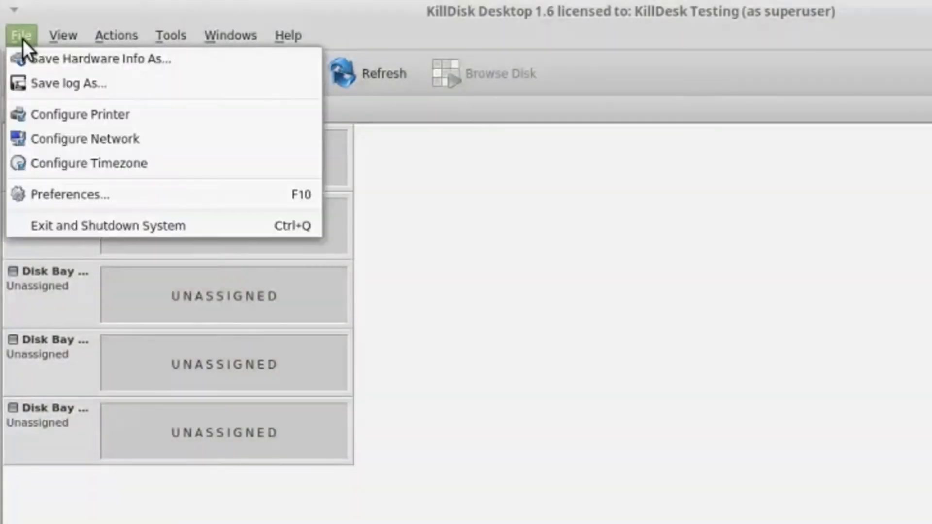
- Open the printer manager, which shows no configured printers, and start adding a printer
{"action": "left_click", "coordinate": [43, 116]}
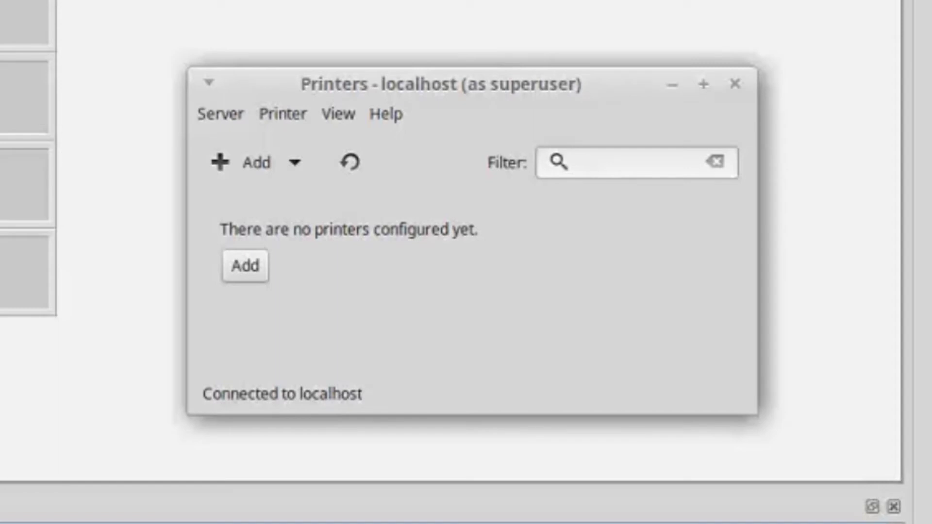
{"action": "left_click", "coordinate": [236, 172]}
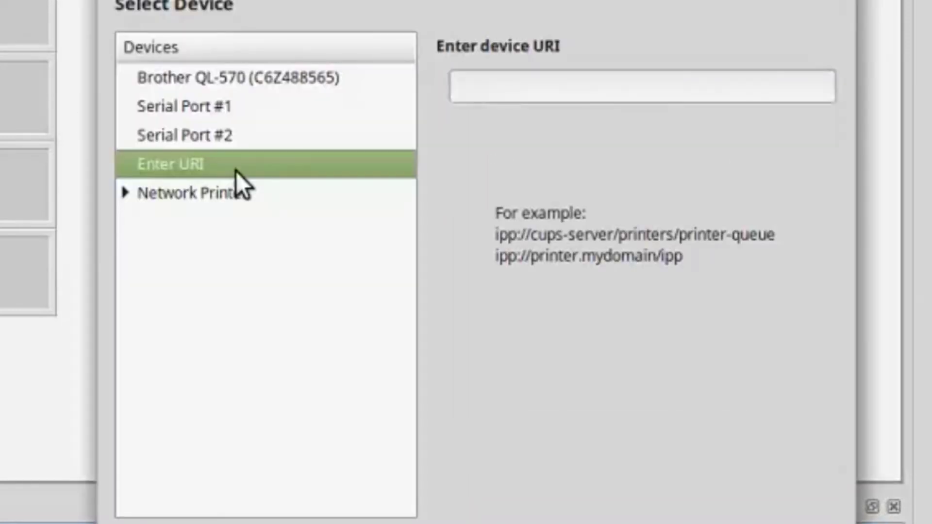
- Add the USB Brother QL-570 printer with make Brother and the QL-550 driver
{"action": "left_click", "coordinate": [205, 77]}
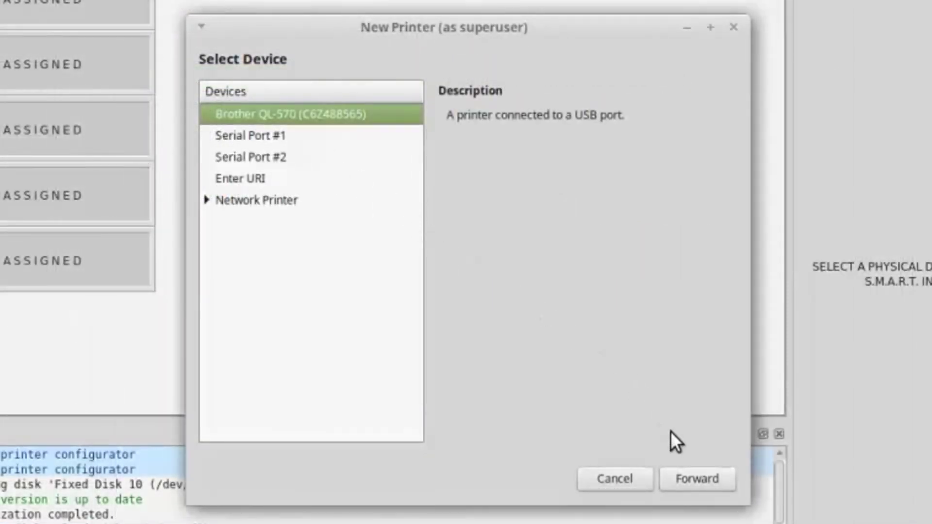
{"action": "left_click", "coordinate": [688, 482]}
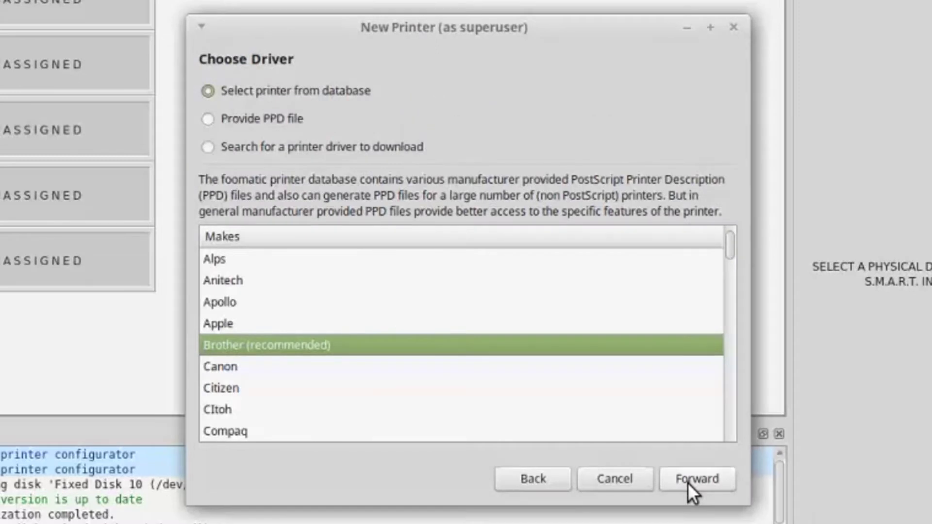
{"action": "left_click", "coordinate": [687, 483]}
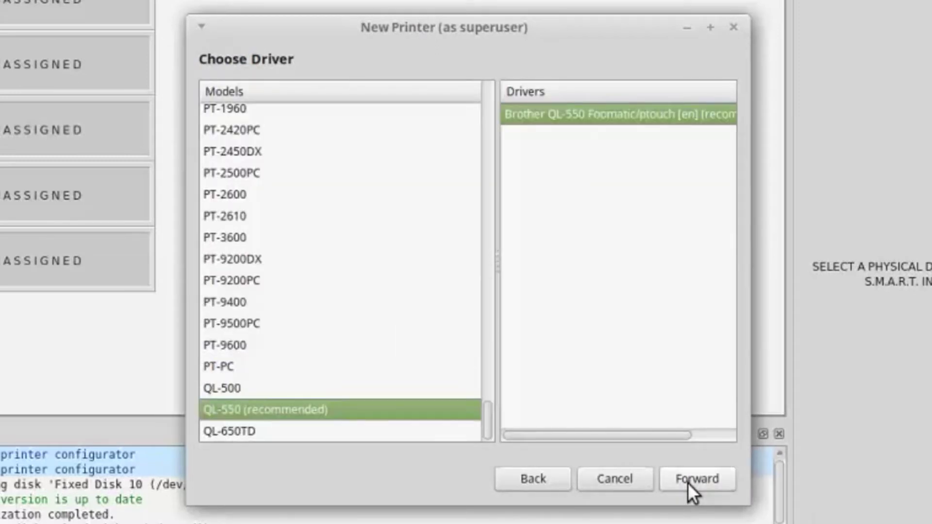
{"action": "left_click", "coordinate": [687, 483]}
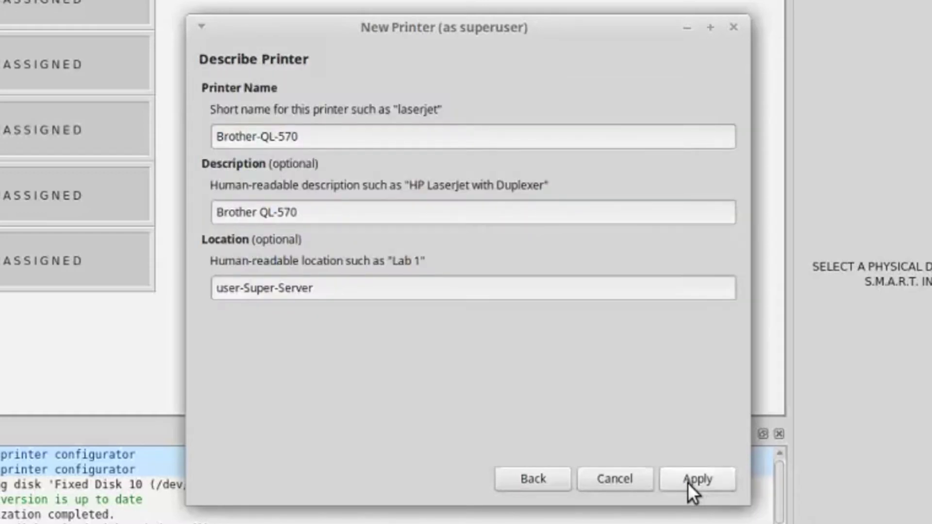
{"action": "left_click", "coordinate": [688, 483]}
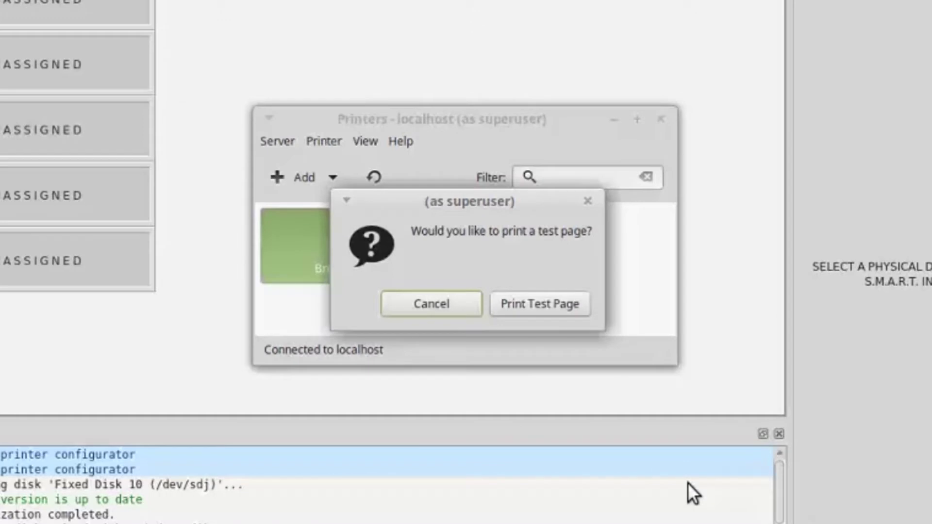
- Print a test page on Brother-QL-570, dismiss the notice and close Printer Properties
{"action": "left_click", "coordinate": [548, 307]}
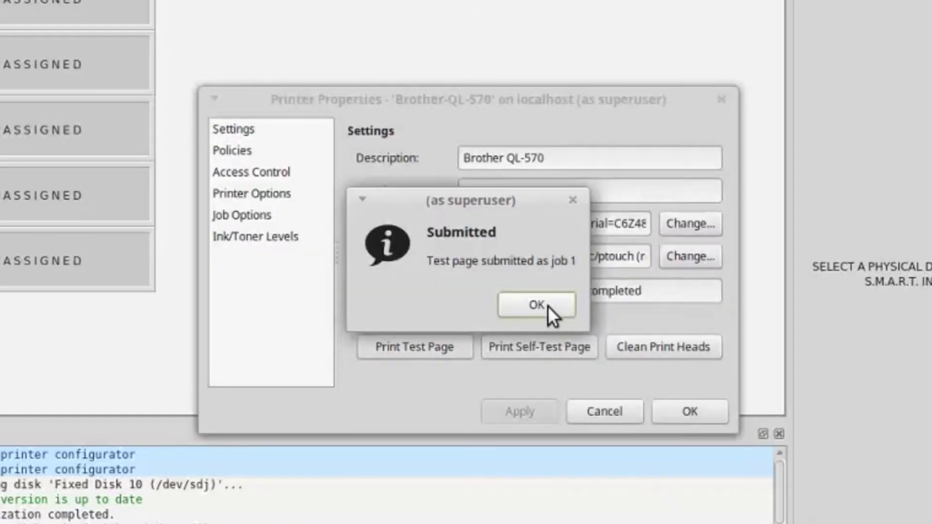
{"action": "left_click", "coordinate": [537, 304]}
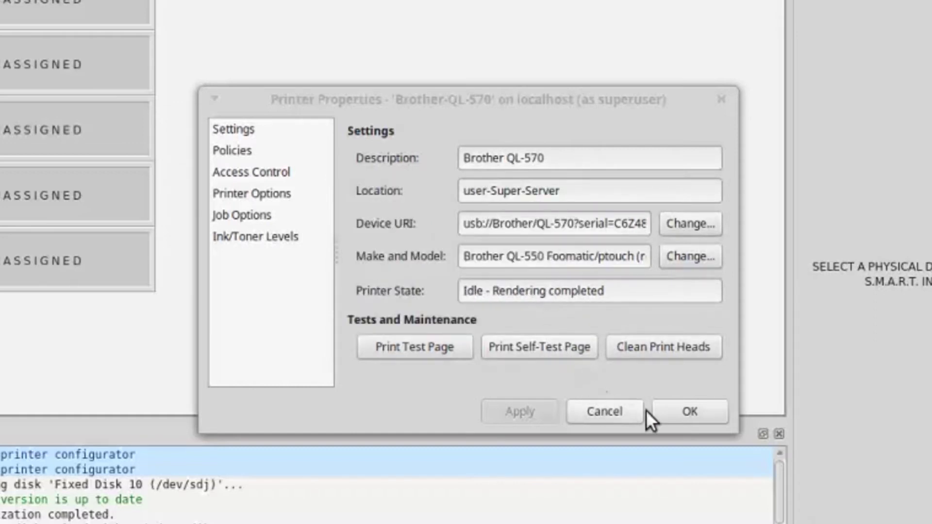
{"action": "left_click", "coordinate": [680, 417]}
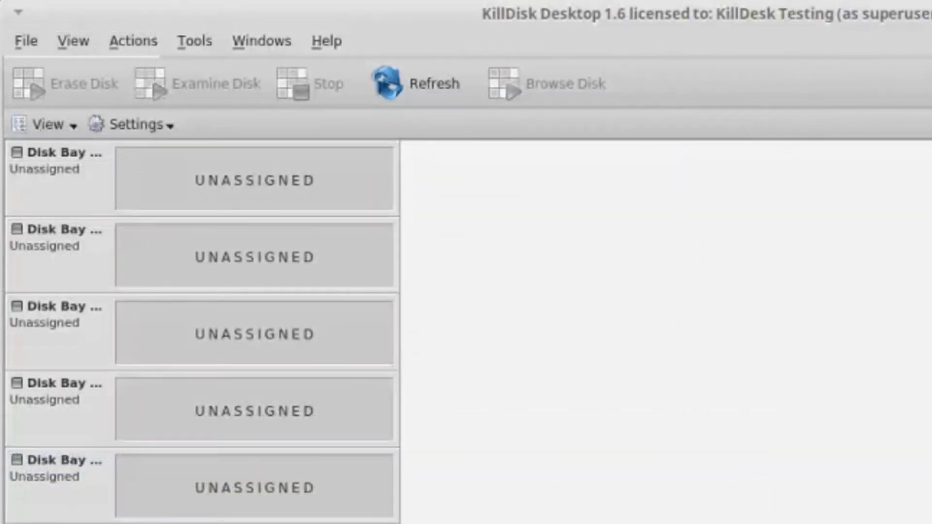
- In Preferences, set Brother-QL-570 as the certificate printer and always print after erase
{"action": "left_click", "coordinate": [22, 46]}
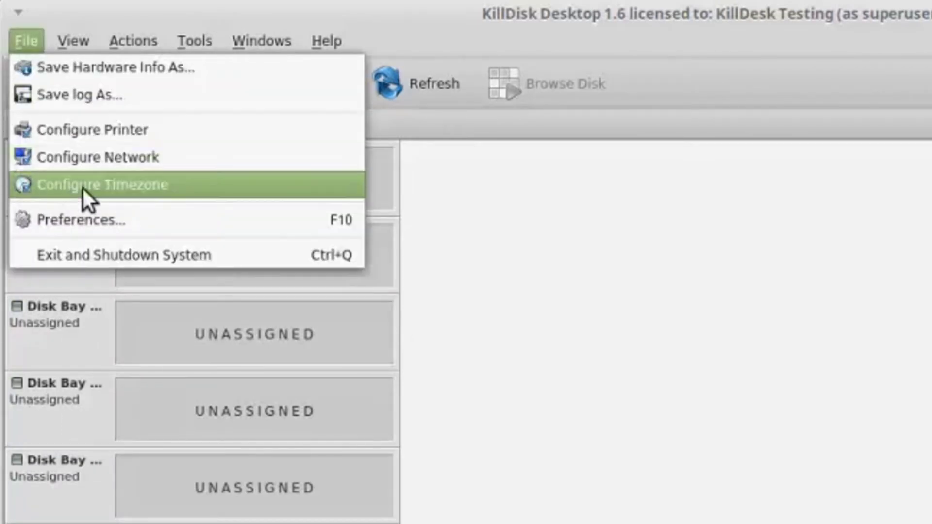
{"action": "left_click", "coordinate": [85, 217]}
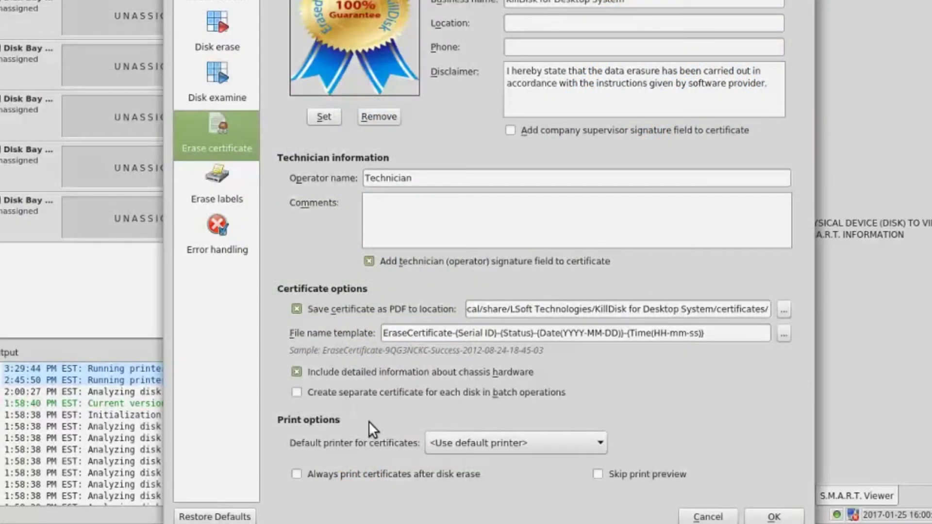
{"action": "left_click", "coordinate": [452, 448]}
{"action": "left_click", "coordinate": [454, 460]}
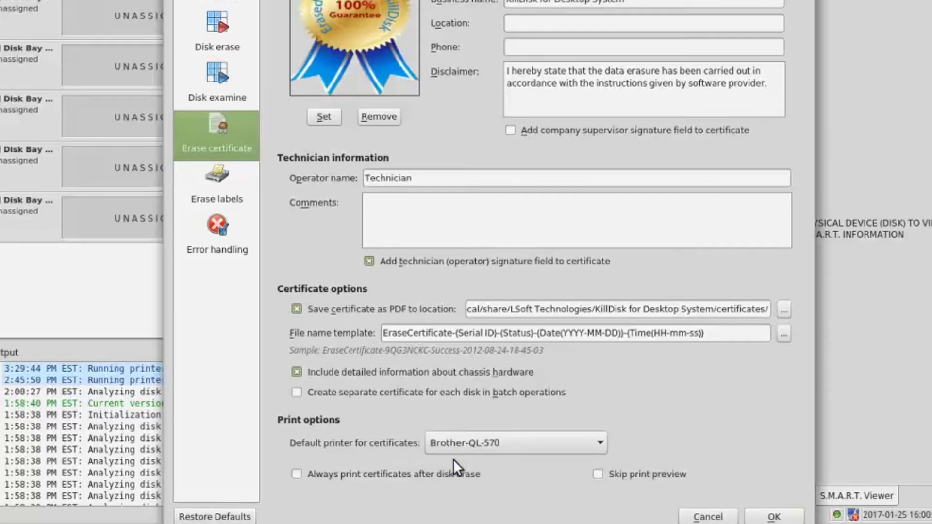
{"action": "left_click", "coordinate": [297, 473]}
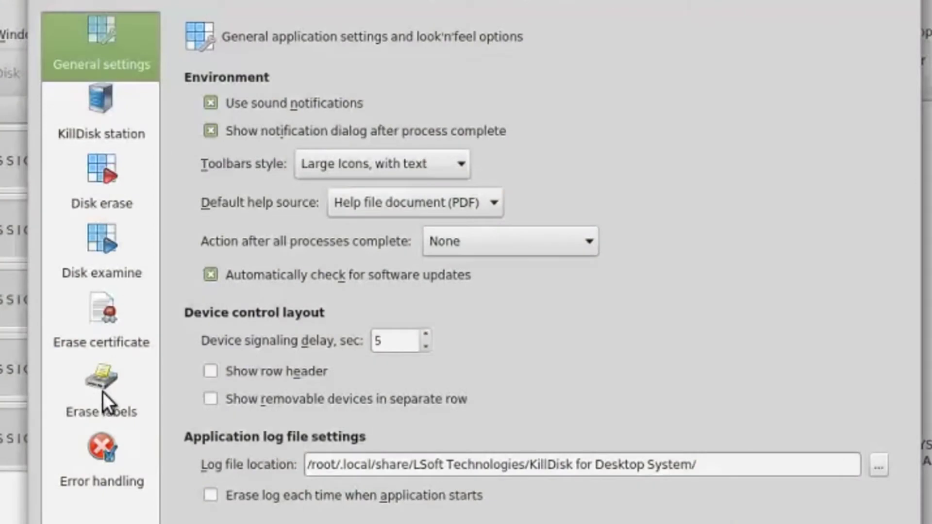
- Create a Letter / ANSI A portrait 'Label template' as the erase label default
{"action": "left_click", "coordinate": [102, 387]}
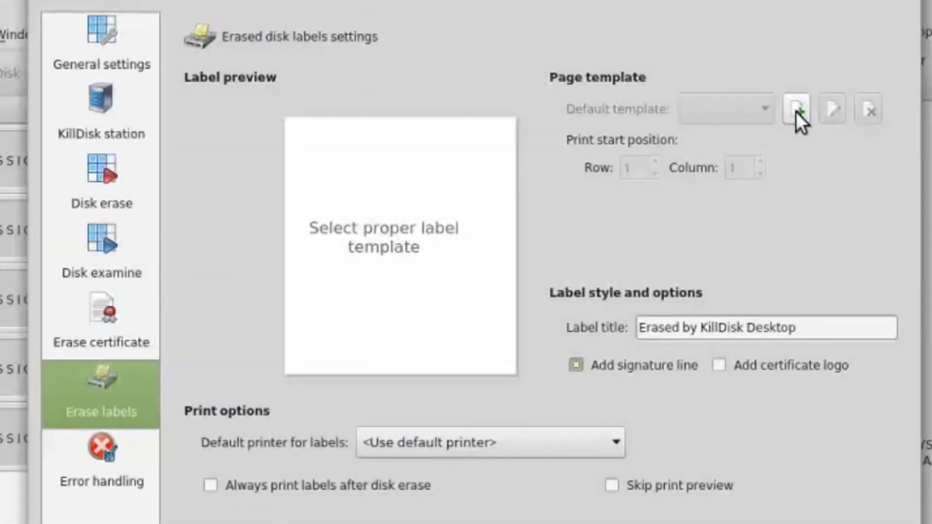
{"action": "left_click", "coordinate": [795, 109]}
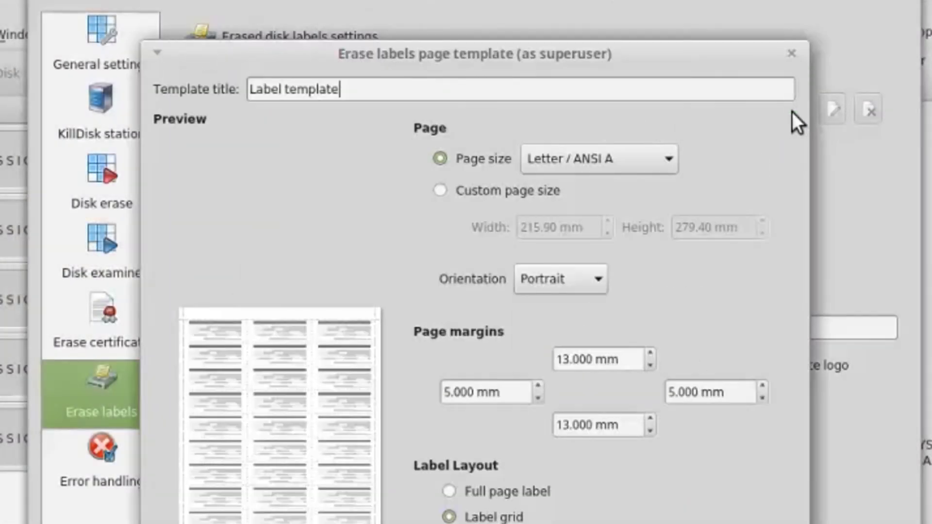
{"action": "left_click", "coordinate": [554, 158]}
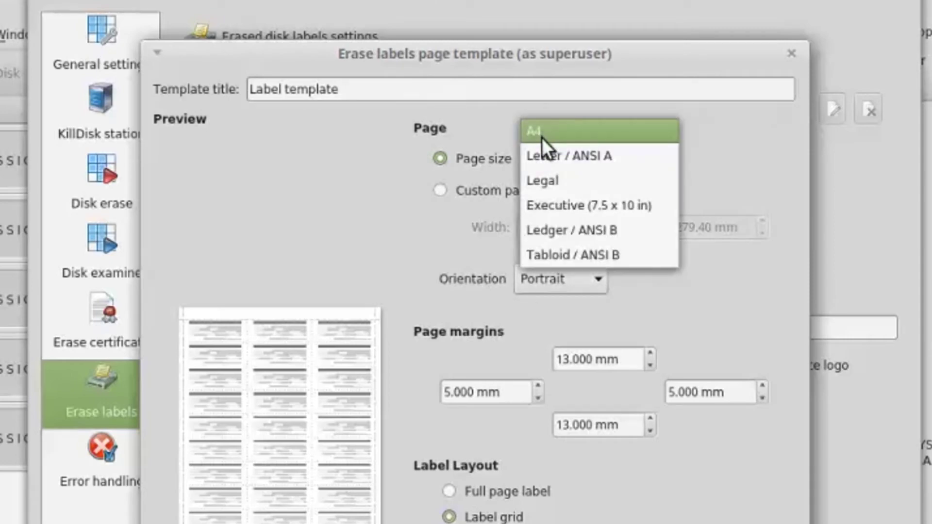
{"action": "left_click", "coordinate": [552, 158]}
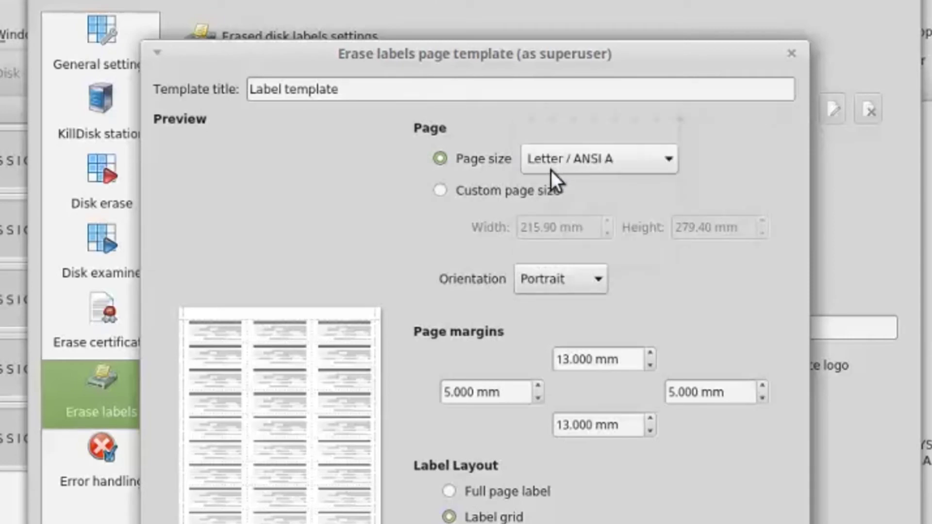
{"action": "left_click", "coordinate": [560, 284]}
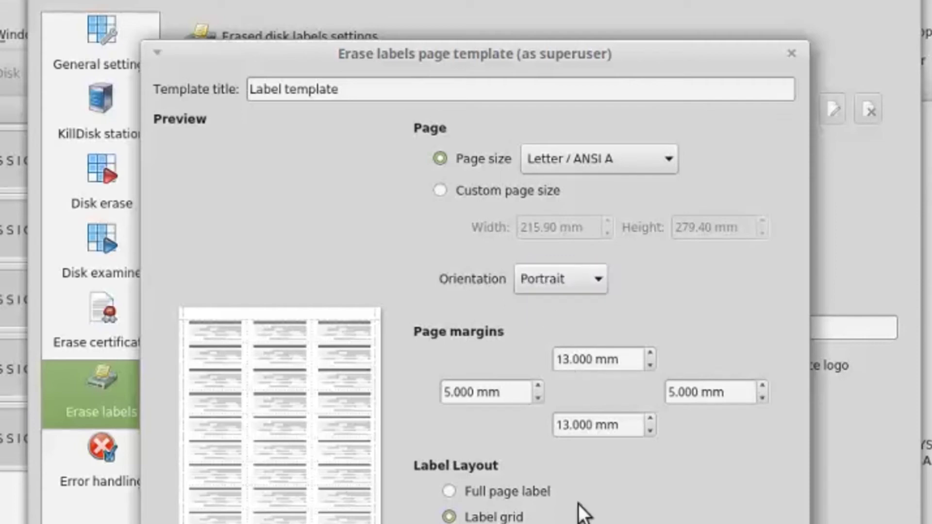
{"action": "key", "text": "Return"}
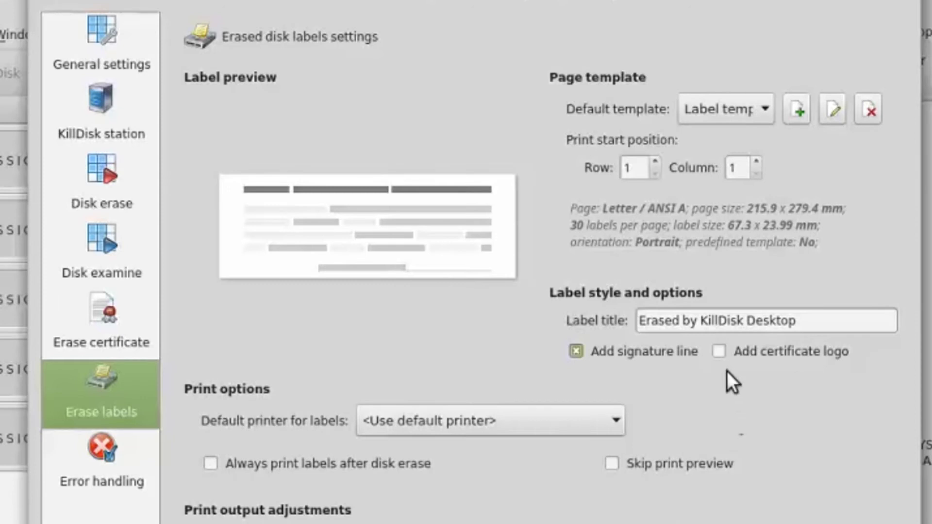
- Turn on Add certificate logo for labels and choose Brother-QL-570 as the label printer
{"action": "left_click", "coordinate": [720, 351]}
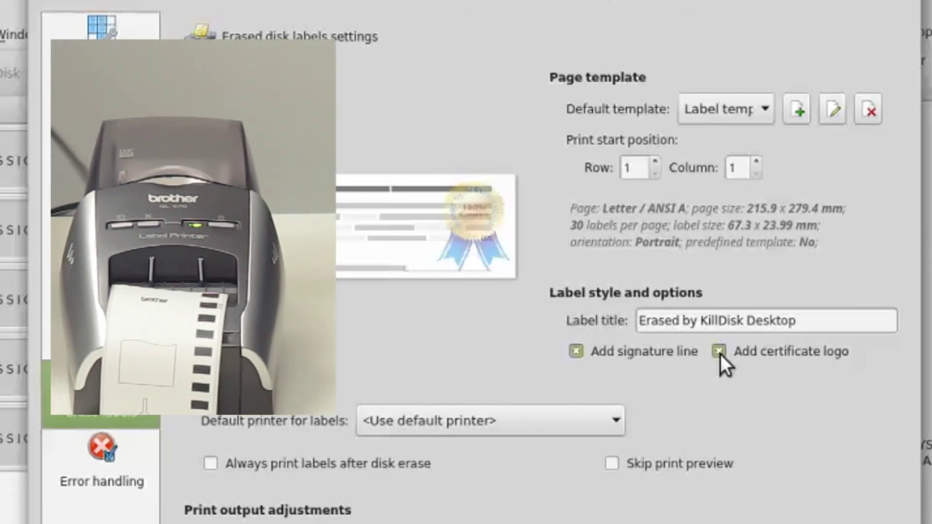
{"action": "left_click", "coordinate": [585, 421]}
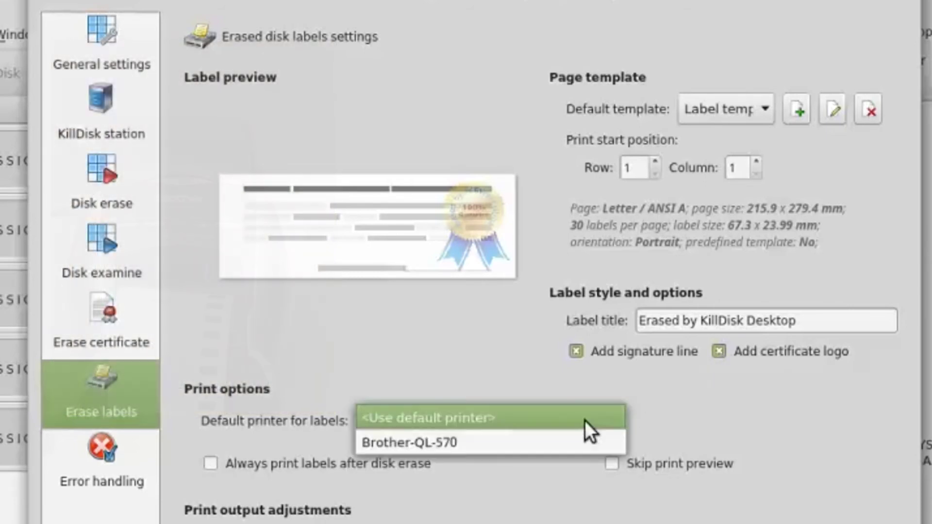
{"action": "left_click", "coordinate": [564, 445]}
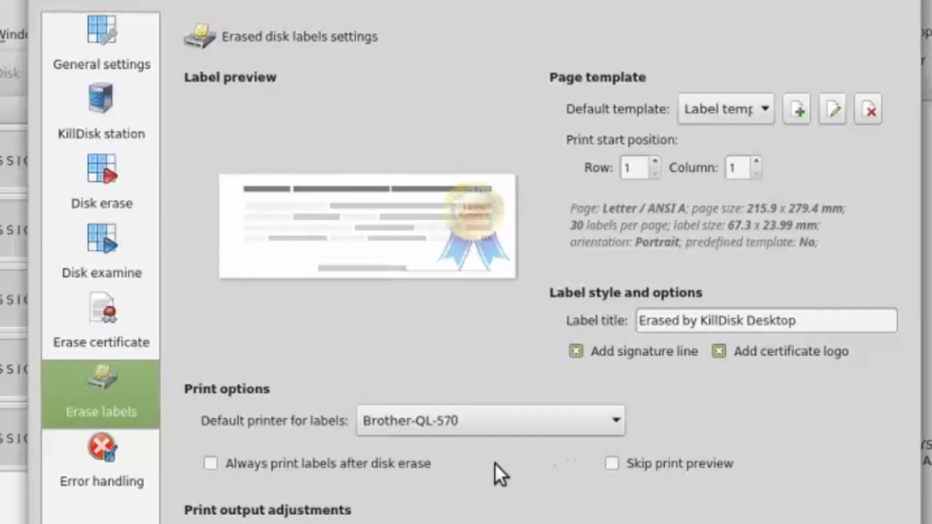